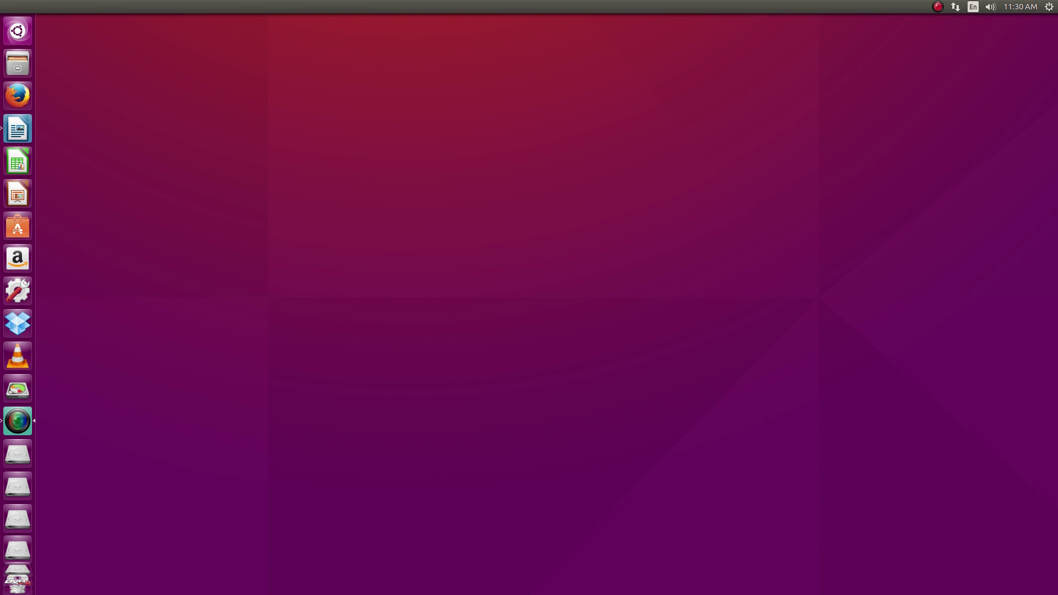
Step: Search the Software Center for 'tweak' and open the Unity Tweak Tool details page
{"action": "left_click", "coordinate": [18, 228]}
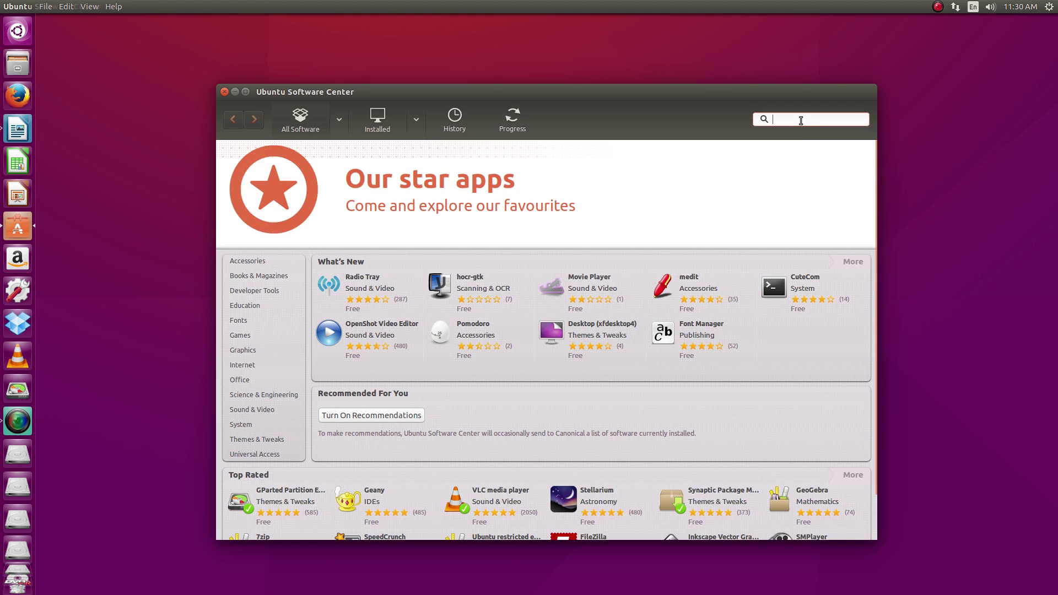
{"action": "left_click", "coordinate": [801, 120]}
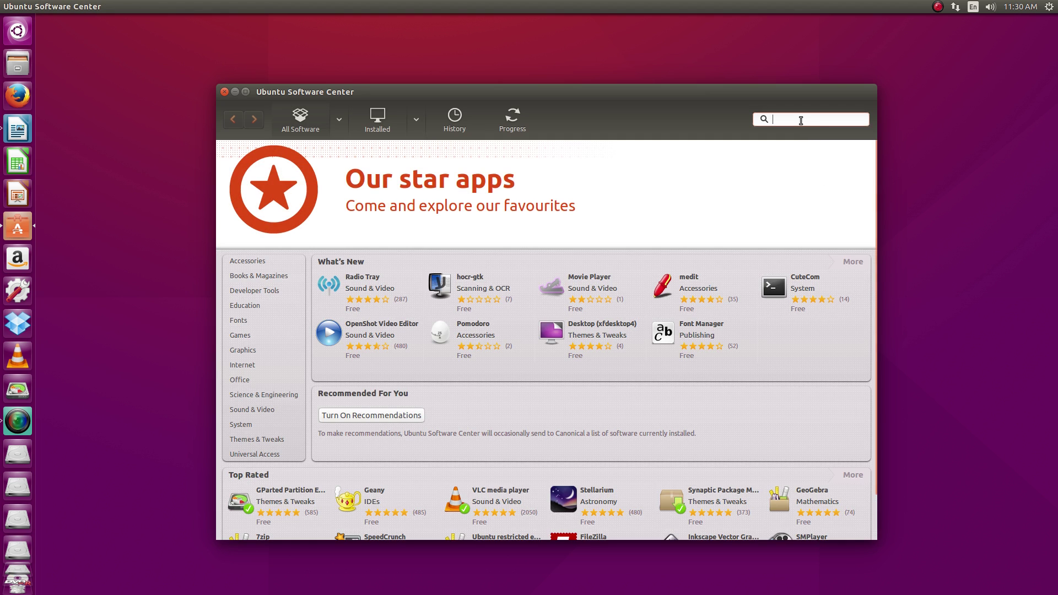
{"action": "type", "text": "tweak"}
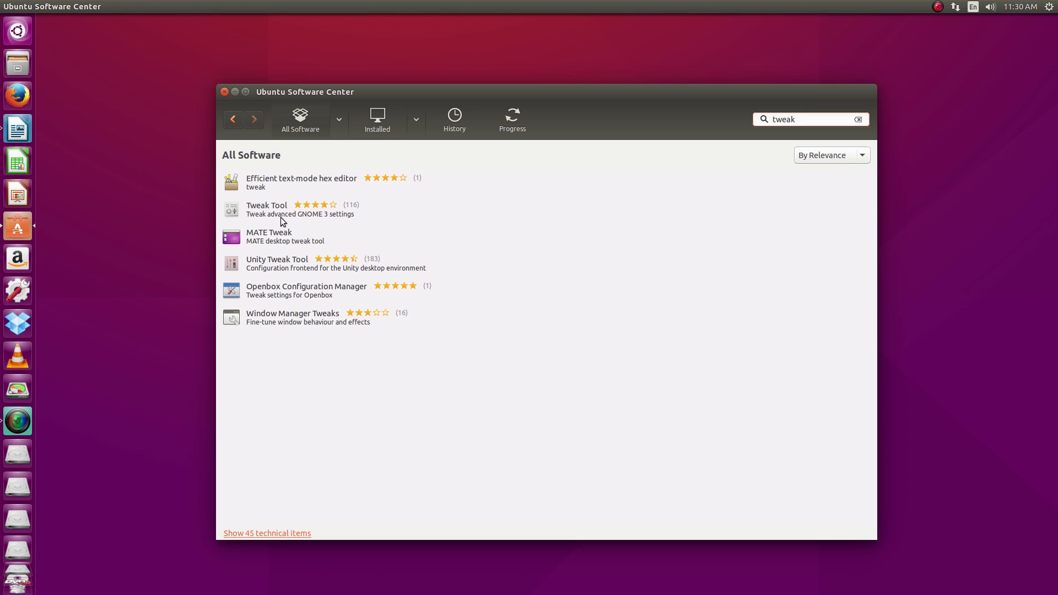
{"action": "left_click", "coordinate": [261, 269]}
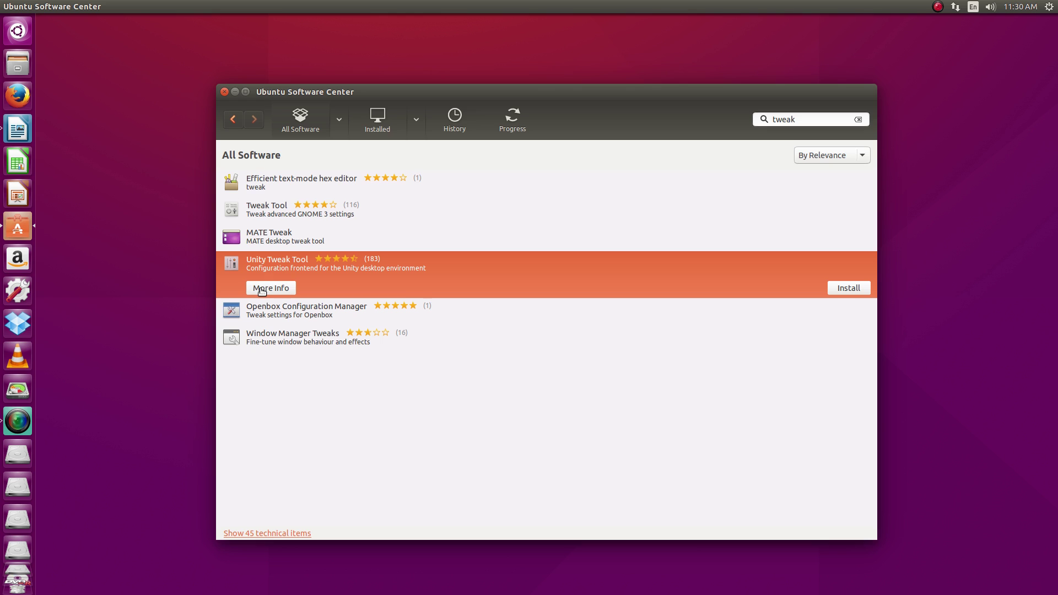
{"action": "left_click", "coordinate": [262, 290]}
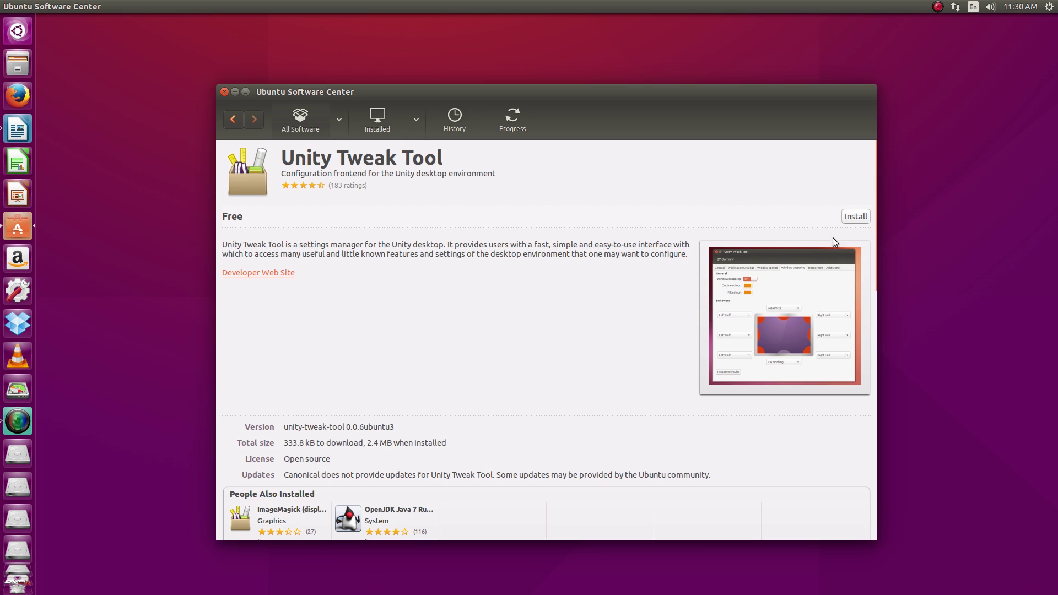
Step: Install Unity Tweak Tool with the administrator password, then close the Software Center
{"action": "left_click", "coordinate": [854, 217]}
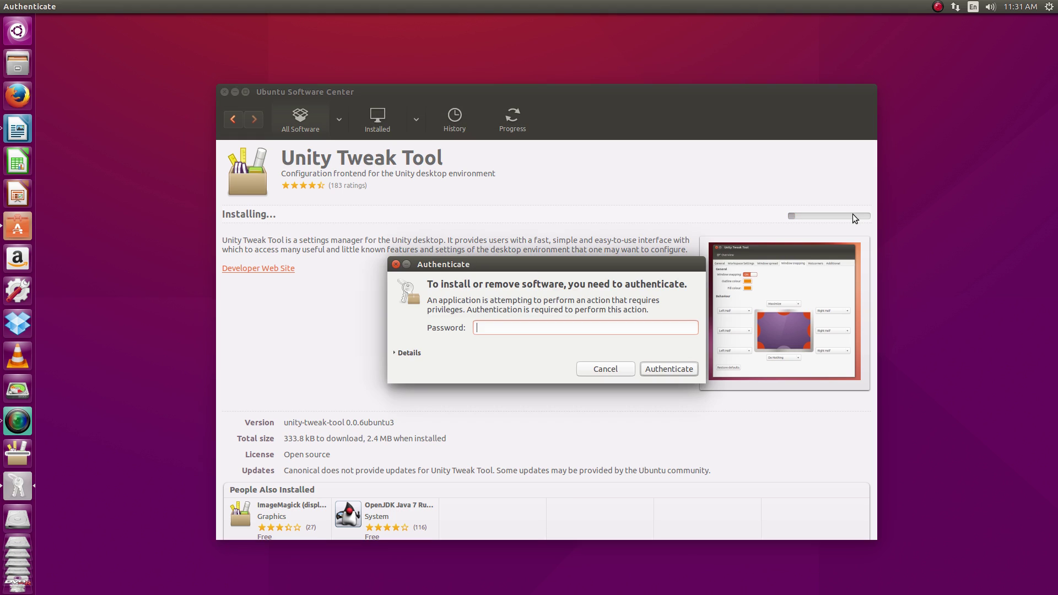
{"action": "type", "text": "••••••"}
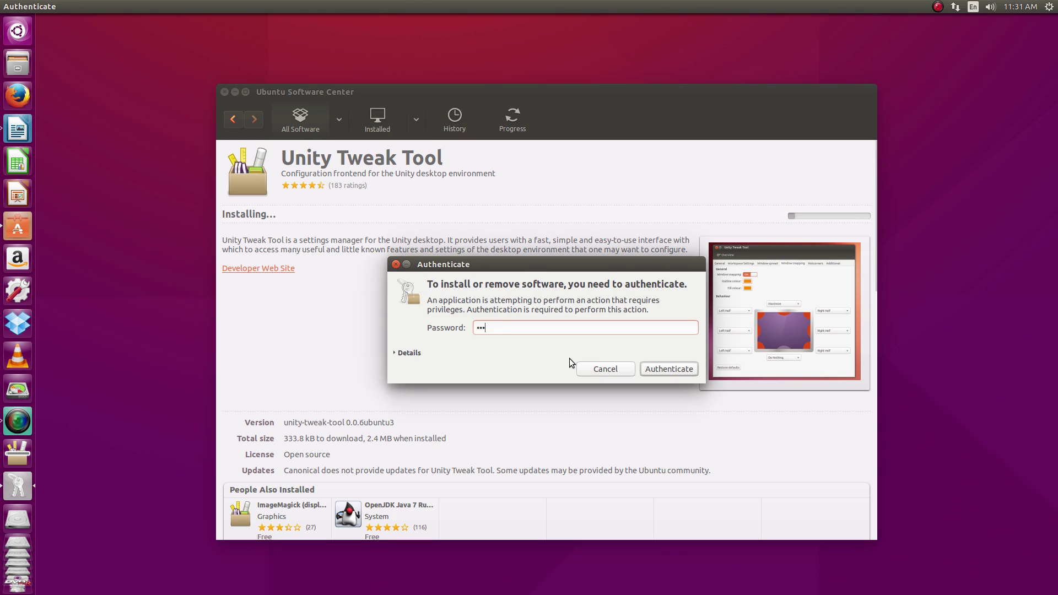
{"action": "key", "text": "Return"}
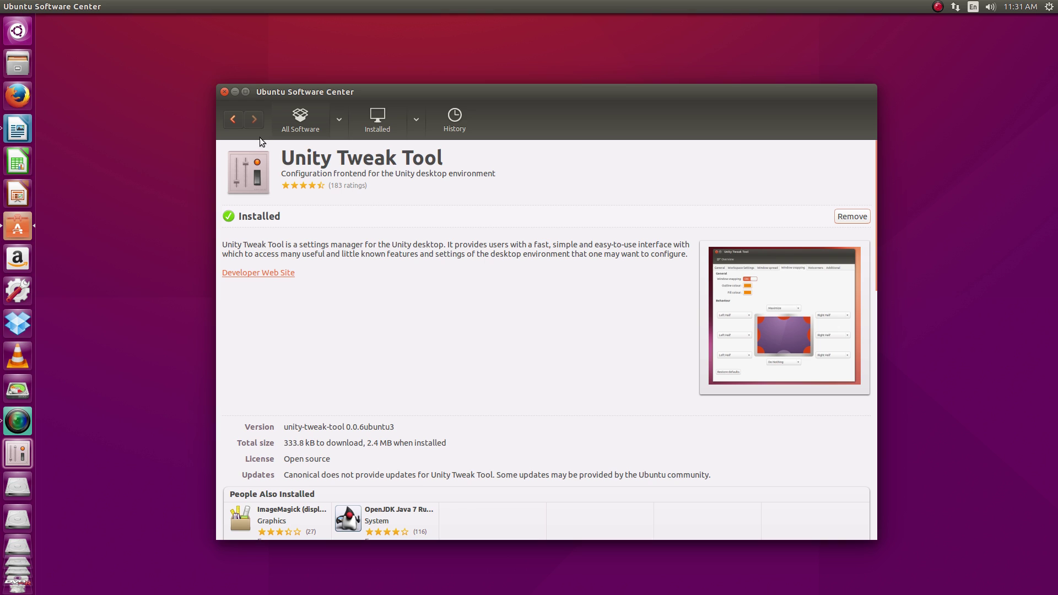
{"action": "left_click", "coordinate": [225, 92]}
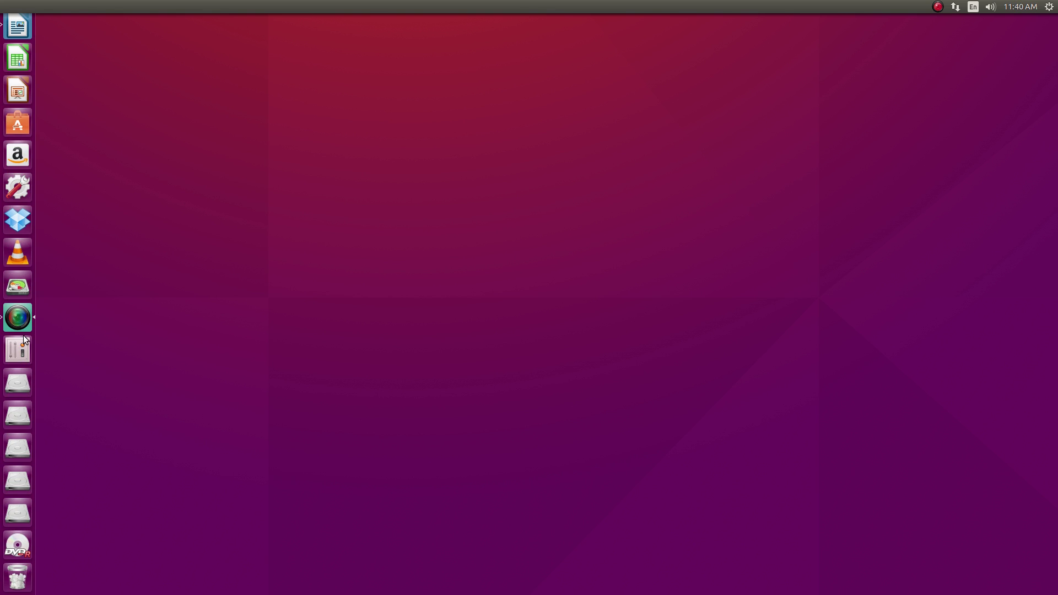
Step: Launch Unity Tweak Tool from the launcher and move its window to the screen centre
{"action": "left_click", "coordinate": [24, 339]}
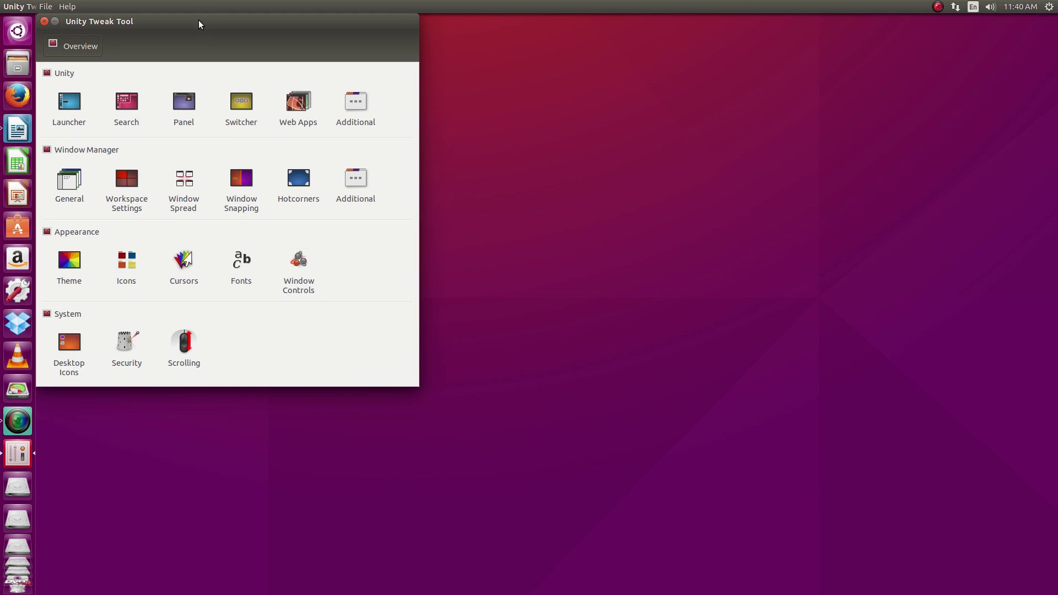
{"action": "left_click_drag", "start_coordinate": [198, 19], "coordinate": [538, 147]}
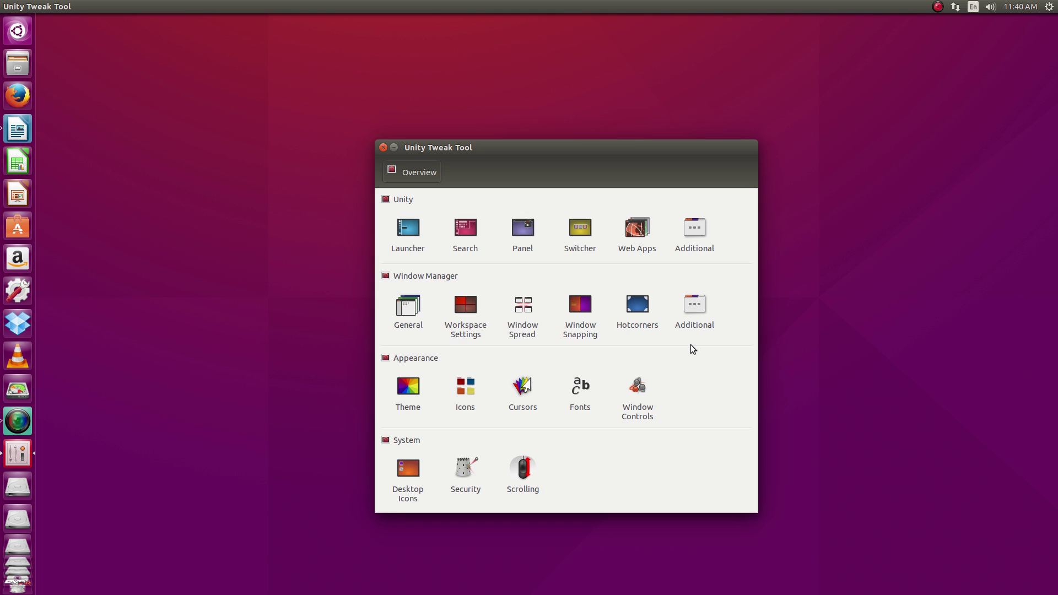
Step: In Launcher settings, switch auto-hide on, then back off so the launcher stays visible
{"action": "left_click", "coordinate": [405, 246]}
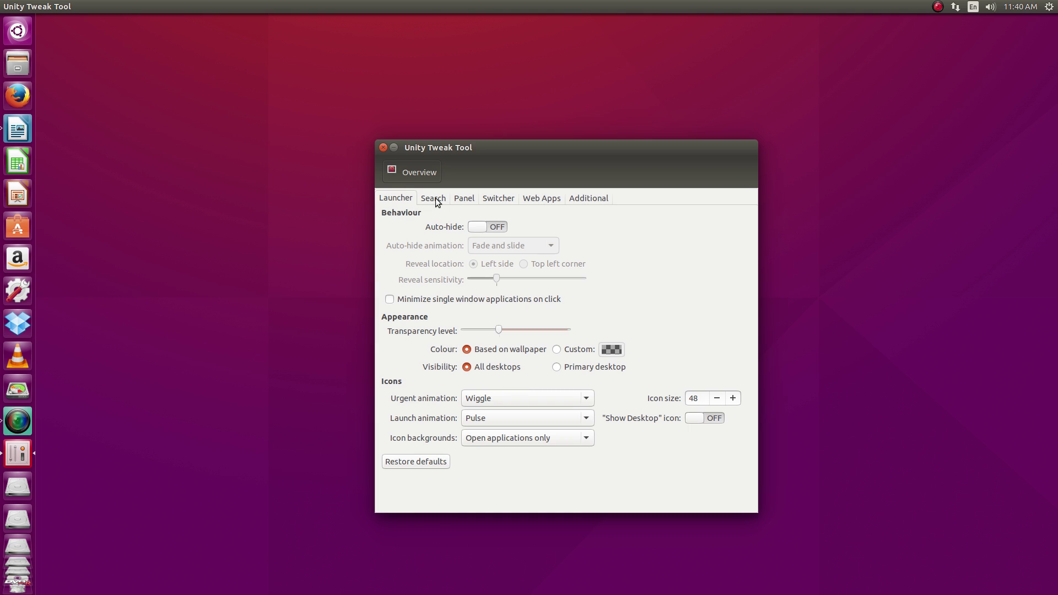
{"action": "left_click", "coordinate": [495, 227]}
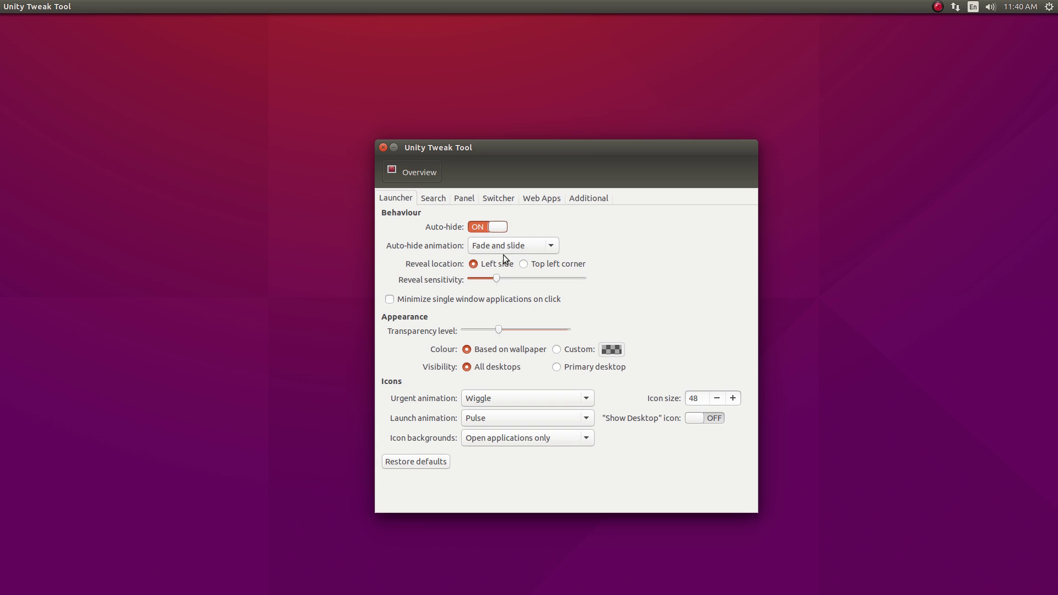
{"action": "left_click", "coordinate": [497, 226]}
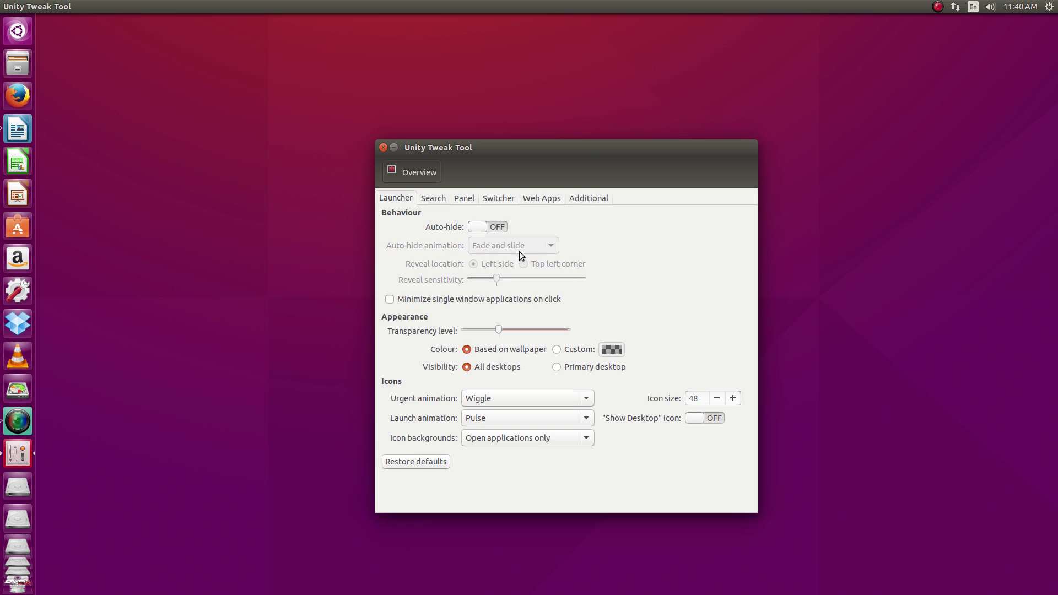
Step: Turn Background blur off in Search settings, comparing the Dash before and after
{"action": "left_click", "coordinate": [430, 199]}
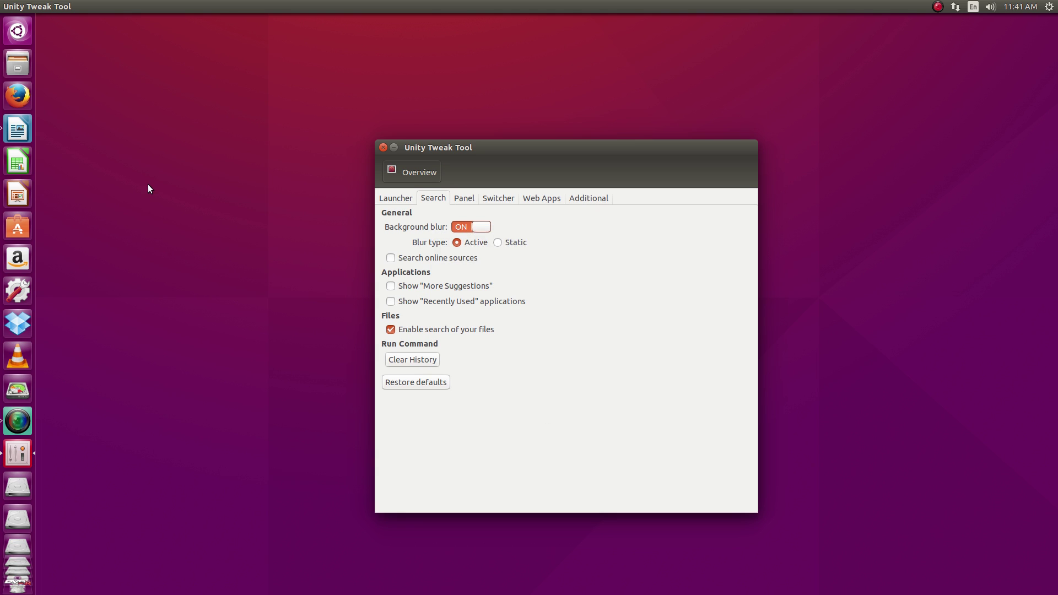
{"action": "key", "text": "super"}
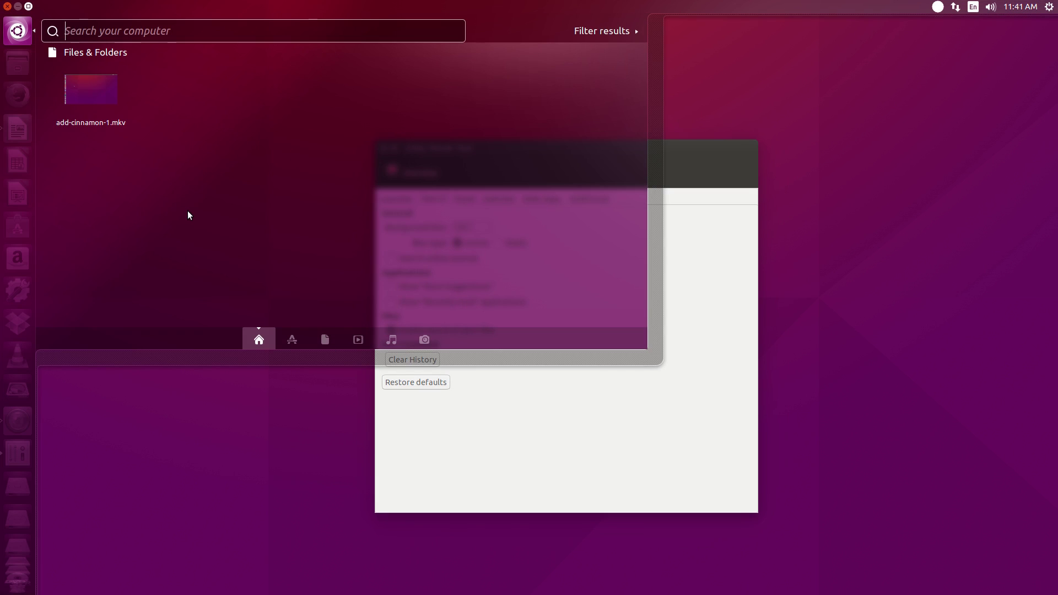
{"action": "key", "text": "Escape"}
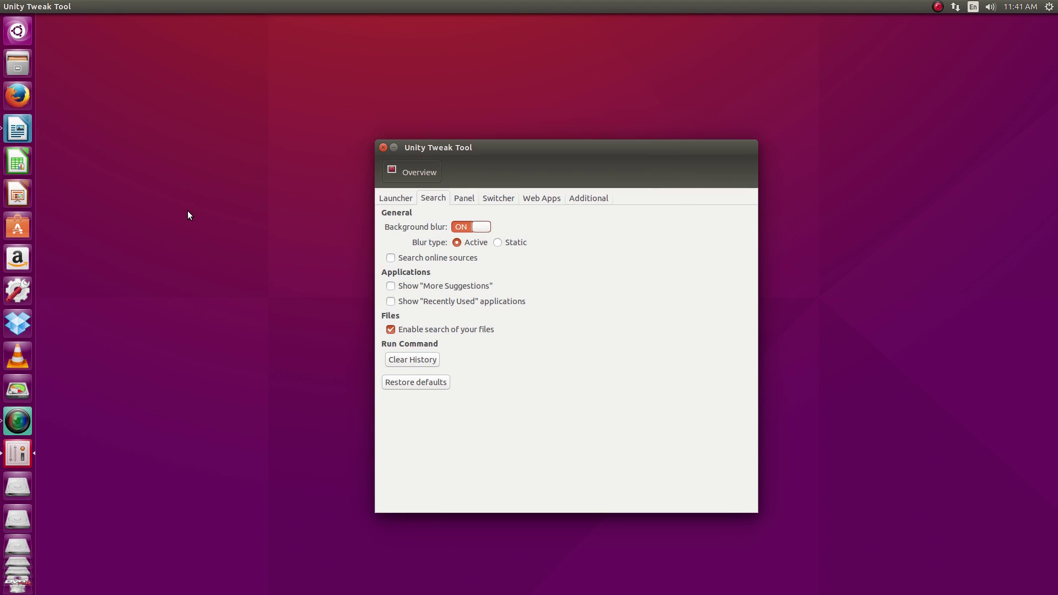
{"action": "left_click", "coordinate": [461, 228]}
{"action": "key", "text": "super"}
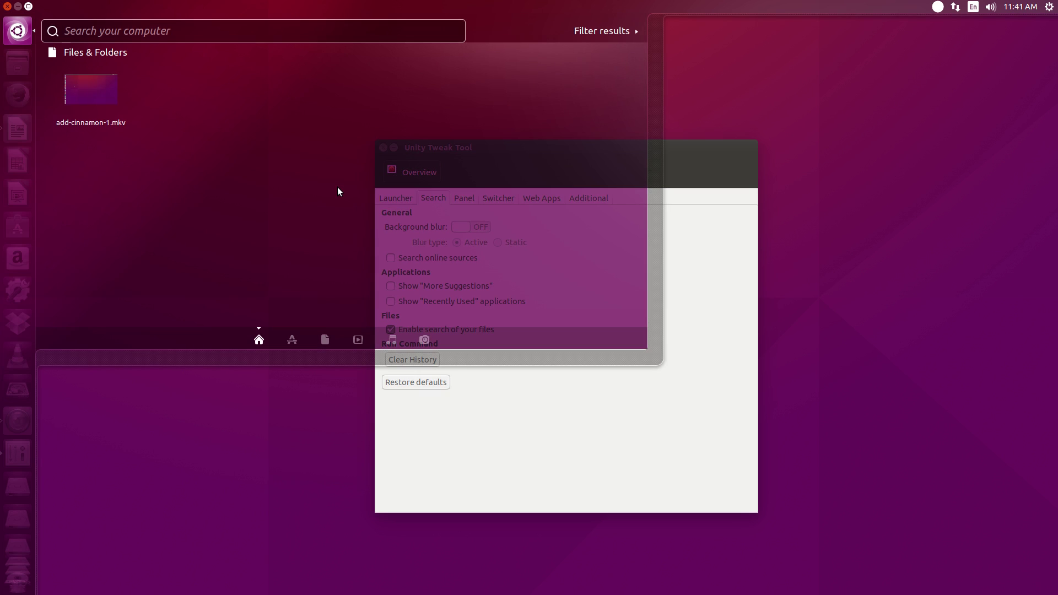
{"action": "key", "text": "super"}
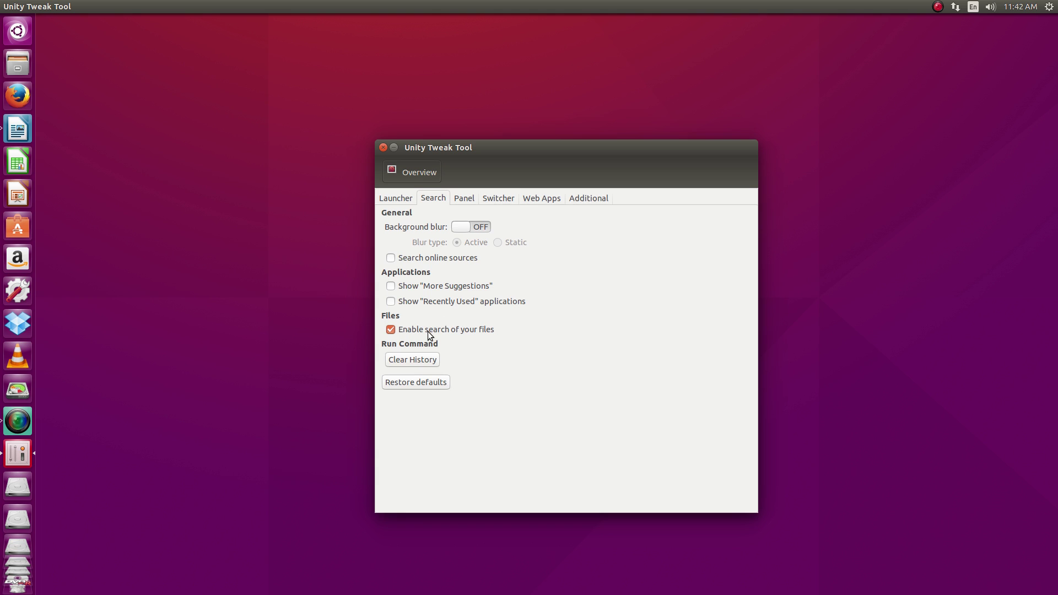
Step: Read the tooltip for the 'Enable search of your files' option
{"action": "mouse_move", "coordinate": [428, 332]}
{"action": "mouse_move", "coordinate": [393, 335]}
Step: Browse the Panel, Switcher, Web Apps and Additional Unity settings, then return to Overview
{"action": "left_click", "coordinate": [463, 201]}
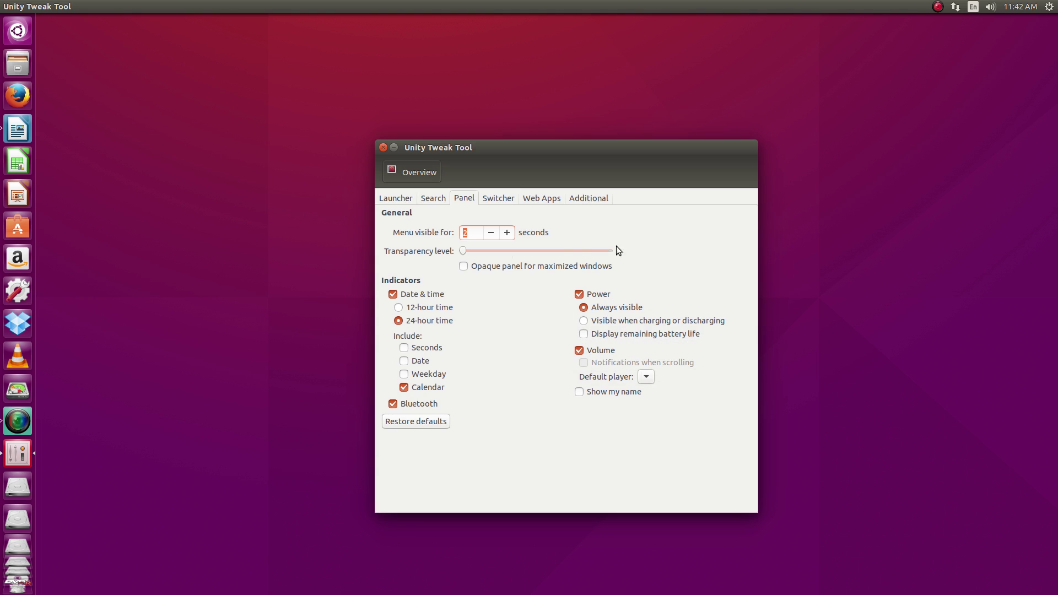
{"action": "left_click", "coordinate": [498, 199]}
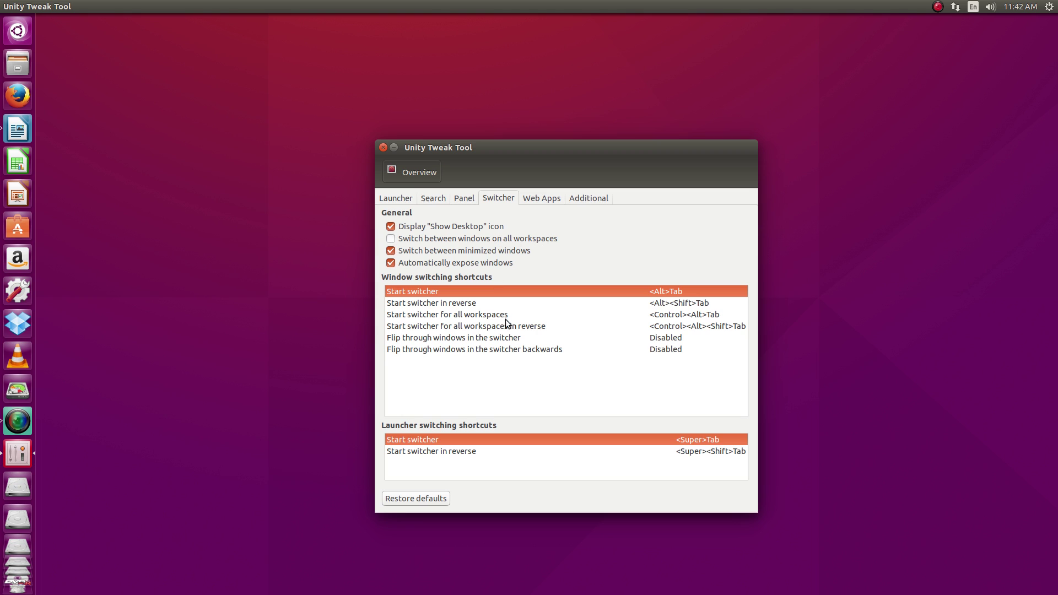
{"action": "left_click", "coordinate": [535, 202]}
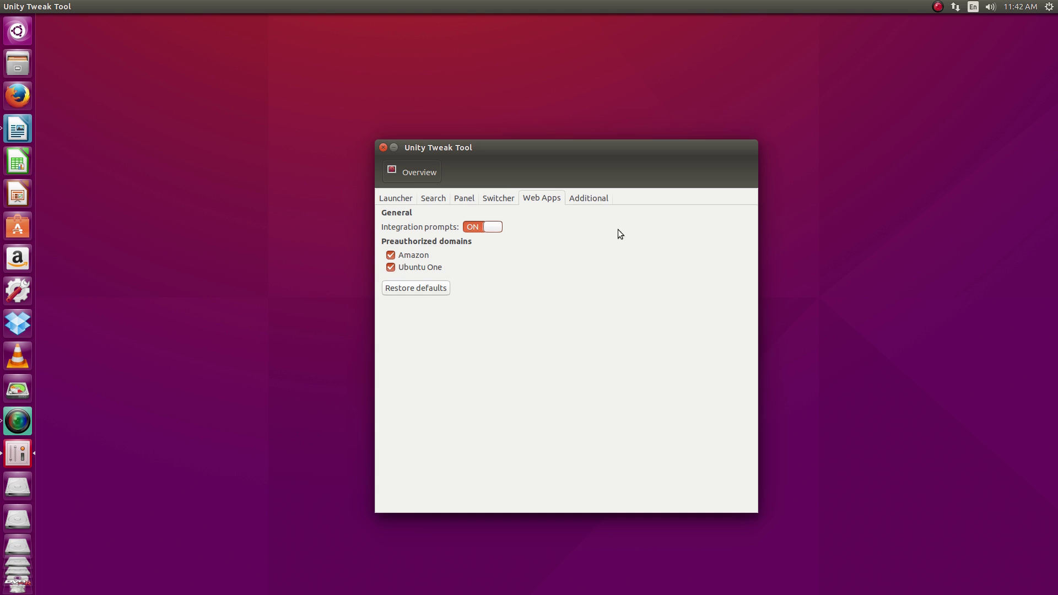
{"action": "left_click", "coordinate": [584, 198]}
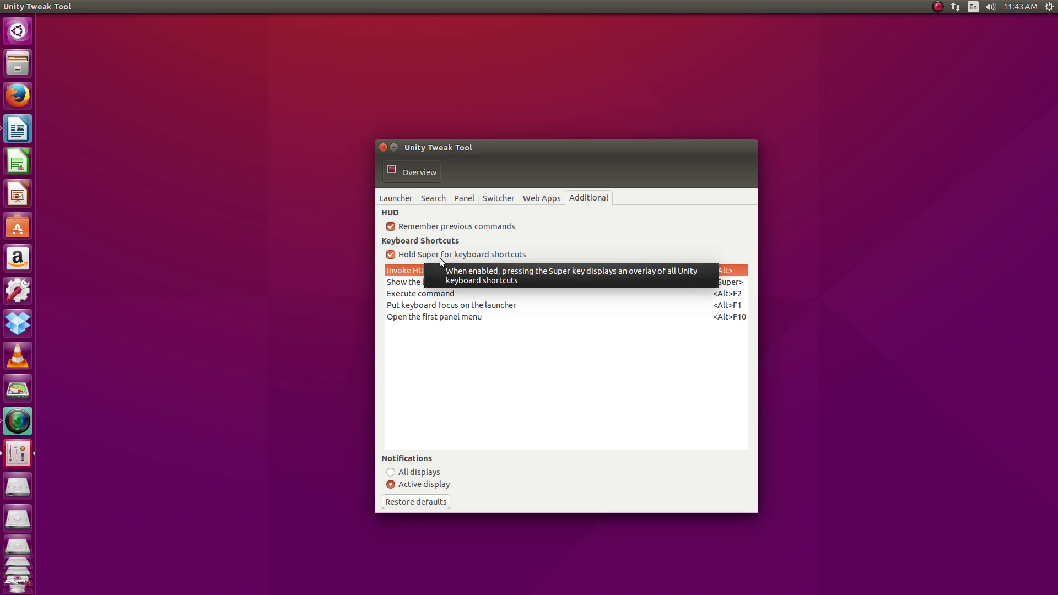
{"action": "left_click", "coordinate": [422, 174]}
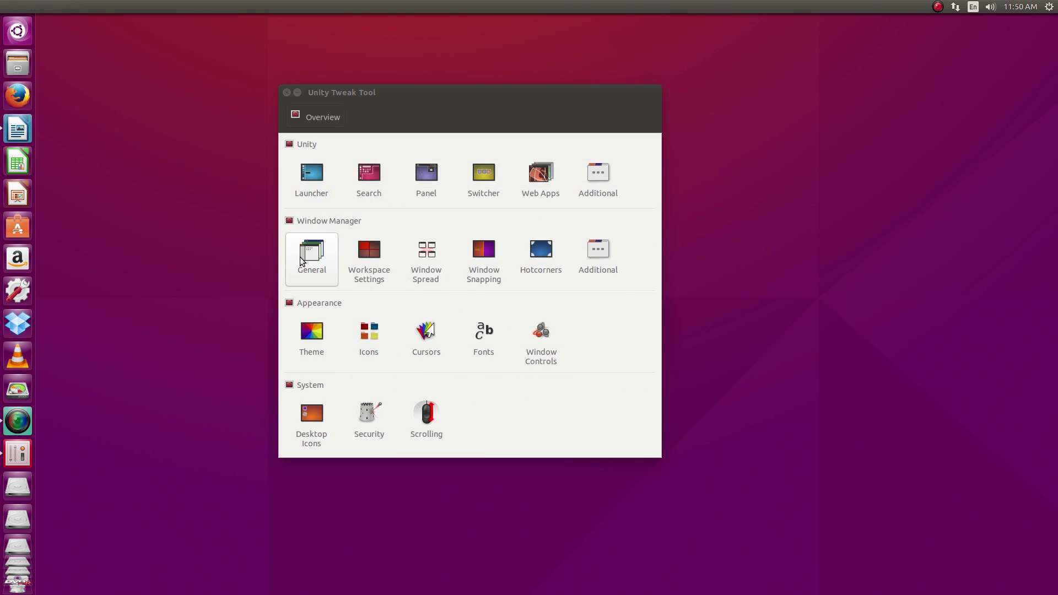
Step: Open the Window Manager General page with zoom, texture quality and animation options
{"action": "left_click", "coordinate": [301, 261]}
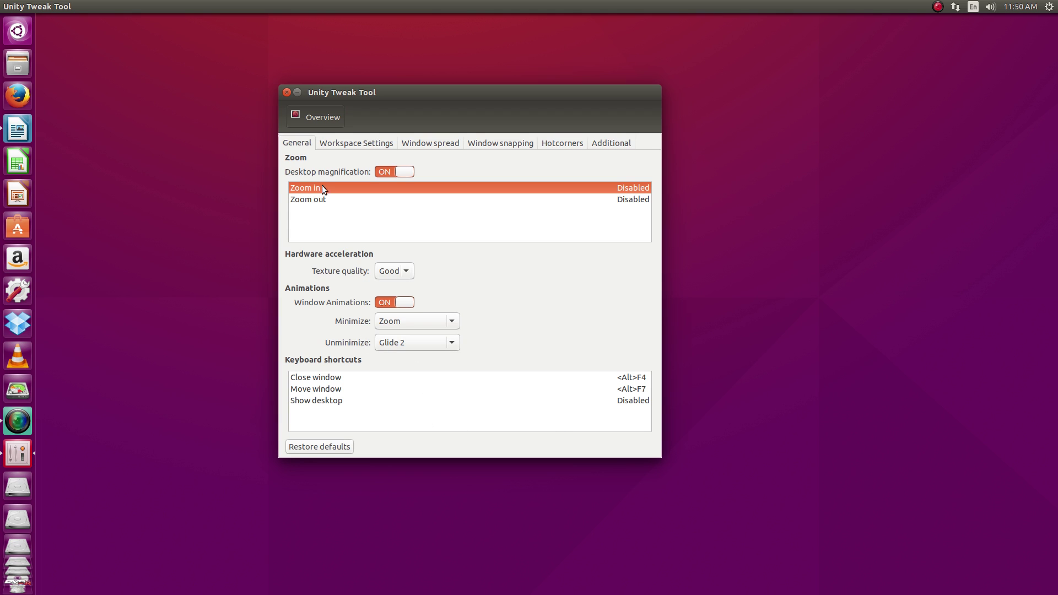
Step: Toggle the 2×2 workspace switcher on and off, then view the Window spread settings
{"action": "left_click", "coordinate": [353, 145]}
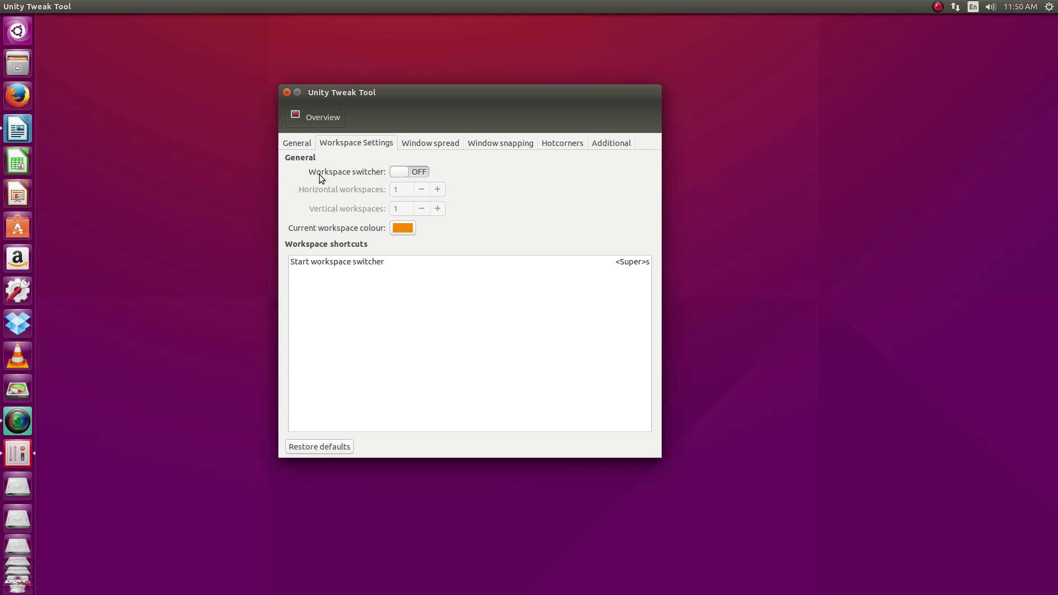
{"action": "left_click", "coordinate": [415, 174]}
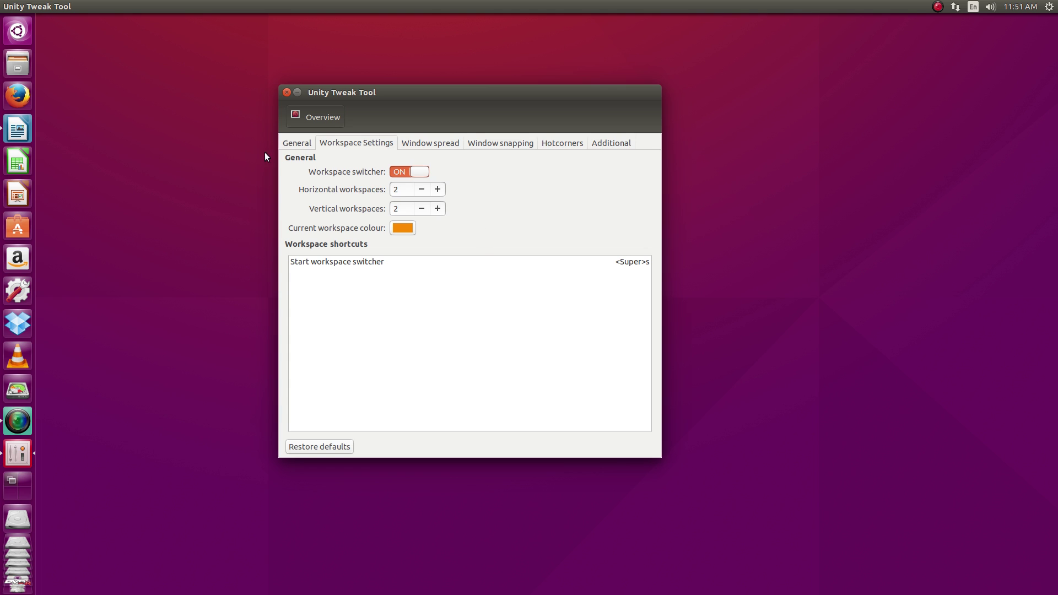
{"action": "left_click", "coordinate": [403, 171]}
{"action": "left_click", "coordinate": [432, 143]}
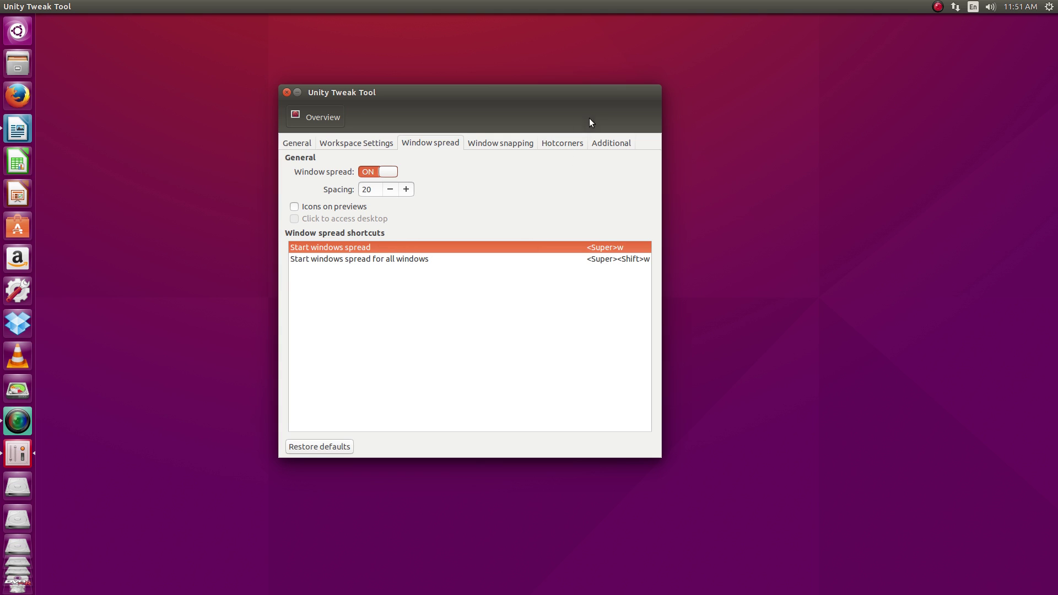
Step: View the Window snapping, Hotcorners and Additional window manager pages, then return to Overview
{"action": "left_click", "coordinate": [500, 144]}
{"action": "left_click", "coordinate": [550, 143]}
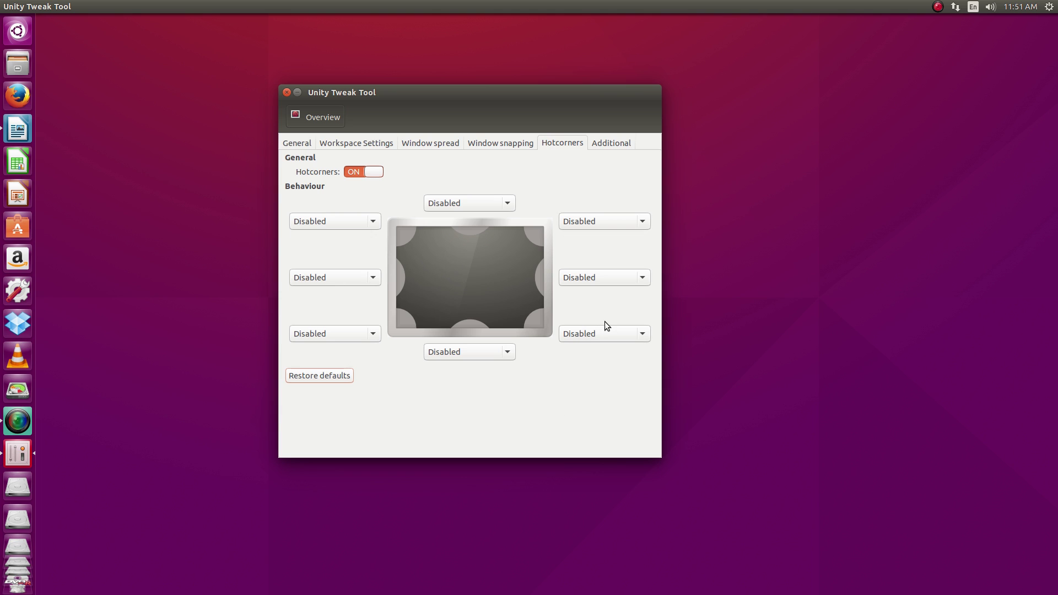
{"action": "left_click", "coordinate": [602, 144]}
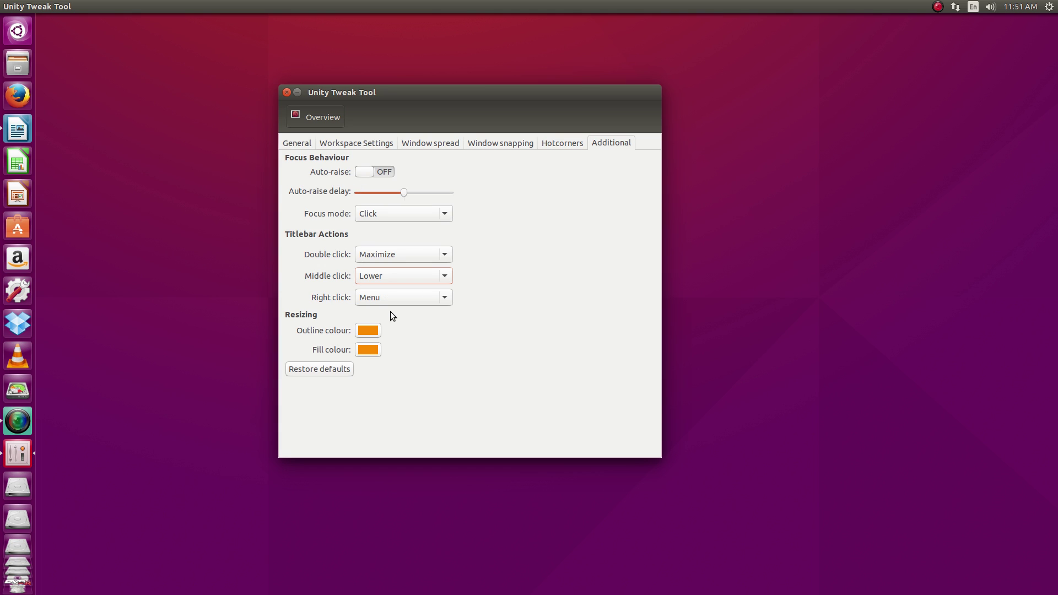
{"action": "left_click", "coordinate": [301, 121]}
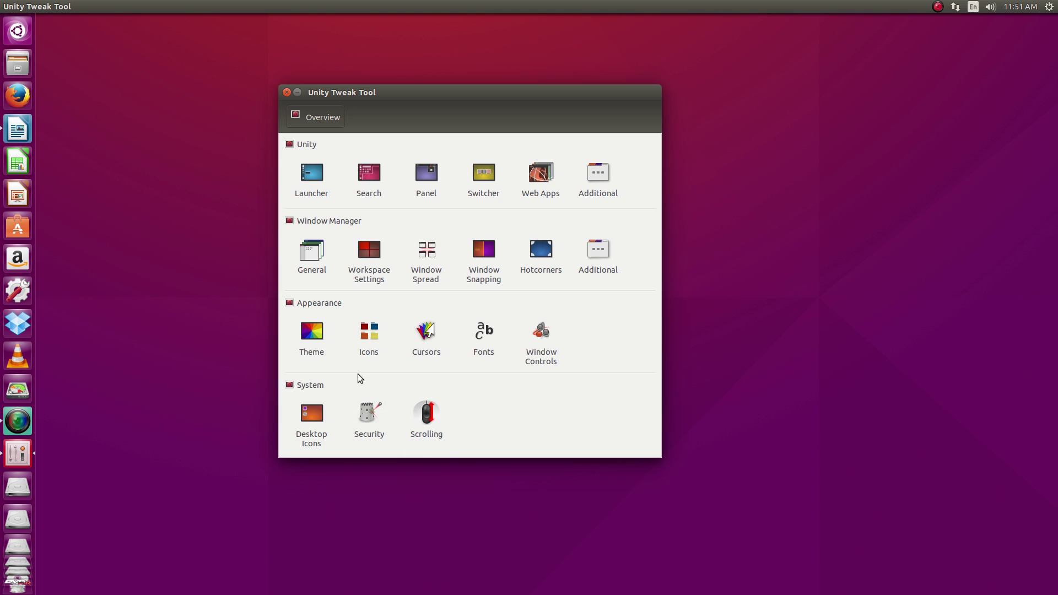
Step: Browse the Appearance pages for Theme, Icons, Cursor, Fonts and Window Controls
{"action": "left_click", "coordinate": [322, 344]}
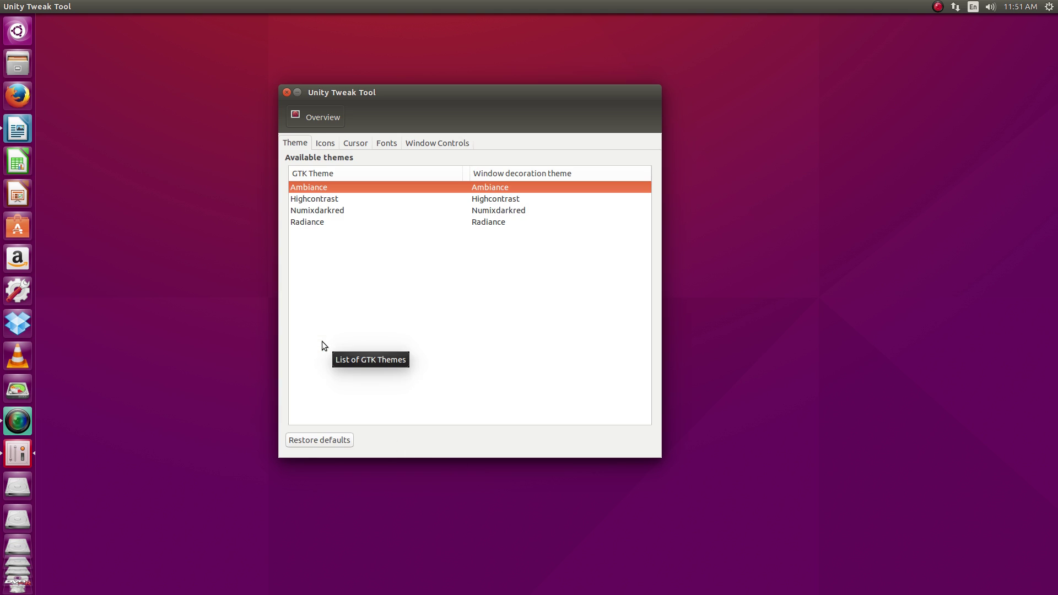
{"action": "left_click", "coordinate": [322, 143]}
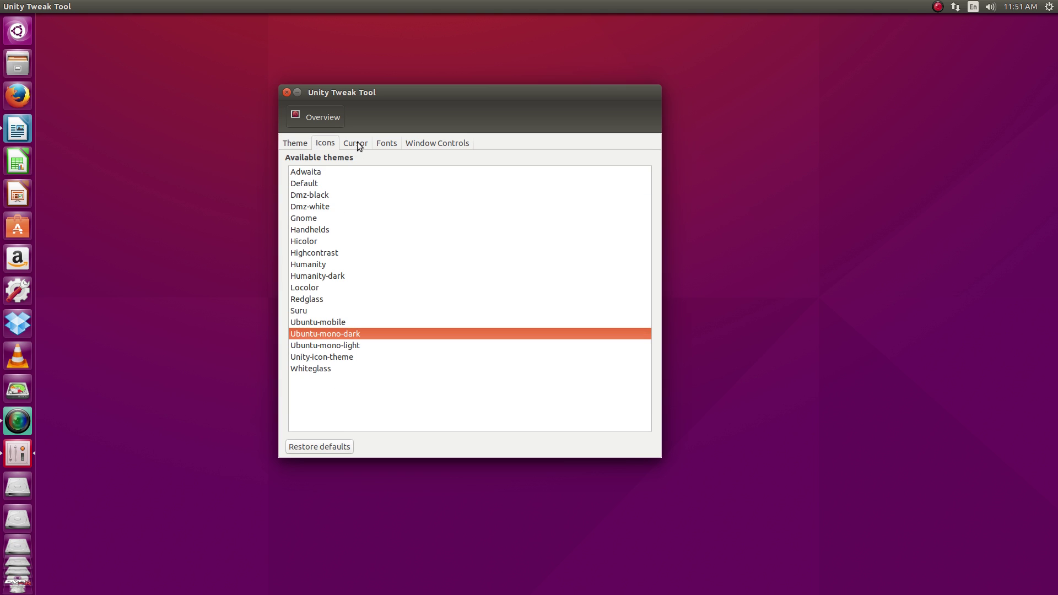
{"action": "left_click", "coordinate": [357, 144]}
{"action": "left_click", "coordinate": [383, 144]}
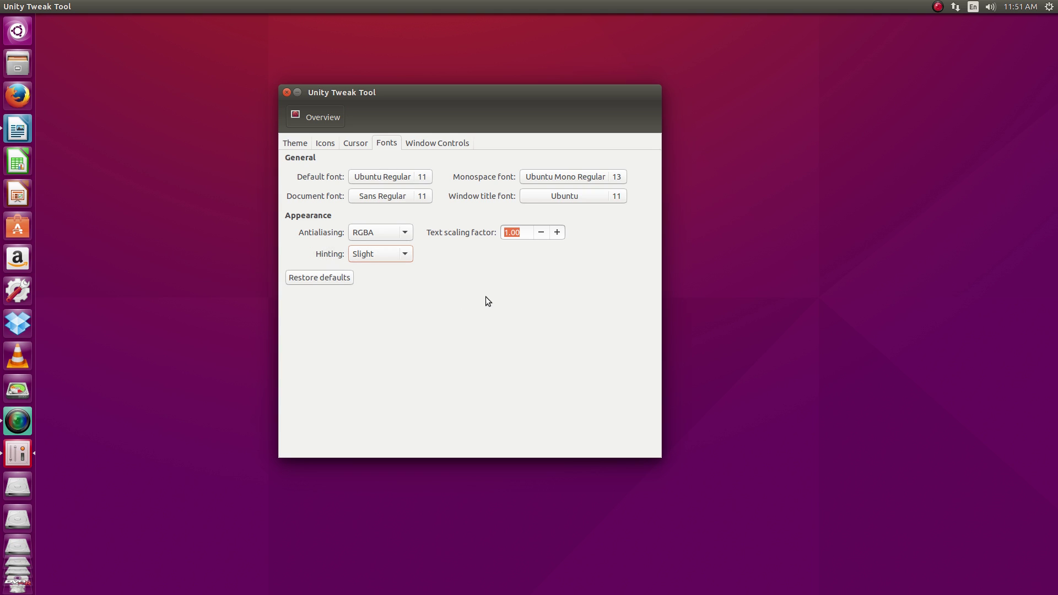
{"action": "left_click", "coordinate": [426, 145]}
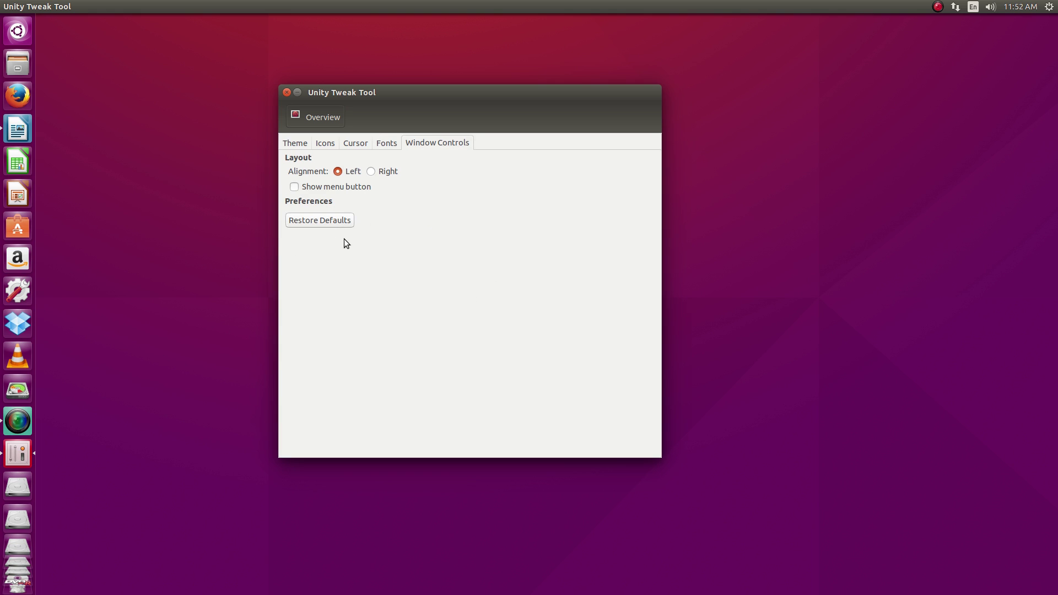
Step: From the overview, open the System Desktop Icons page, then view Security and Scrolling
{"action": "left_click", "coordinate": [315, 122]}
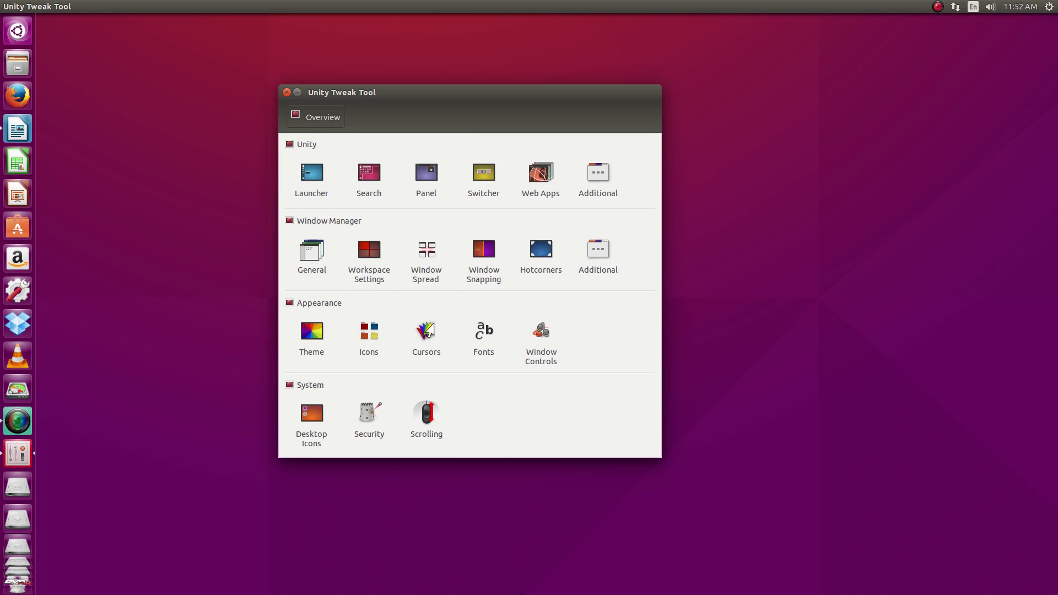
{"action": "left_click", "coordinate": [326, 421]}
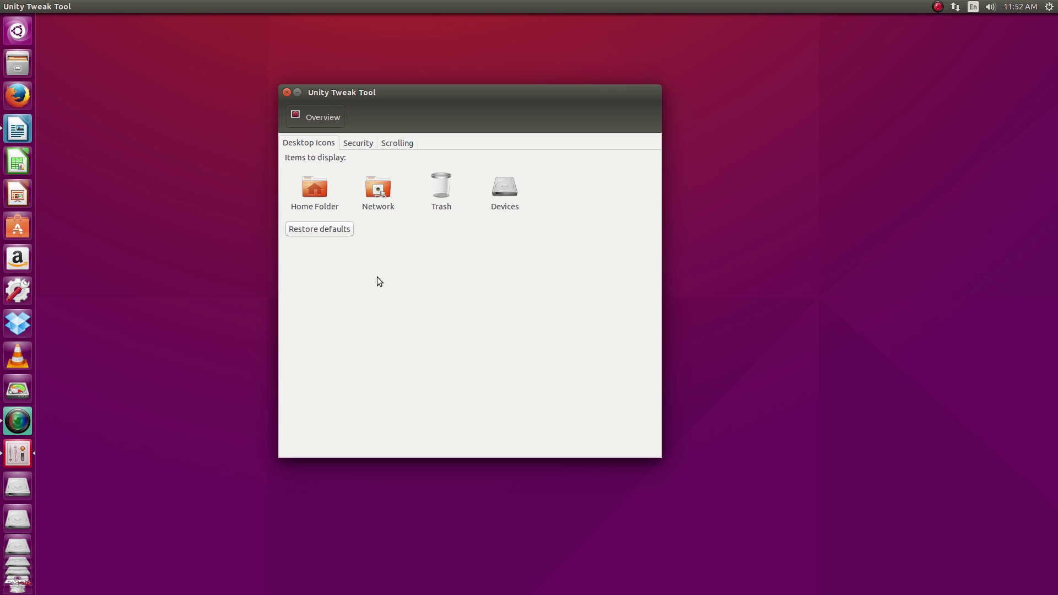
{"action": "left_click", "coordinate": [356, 146]}
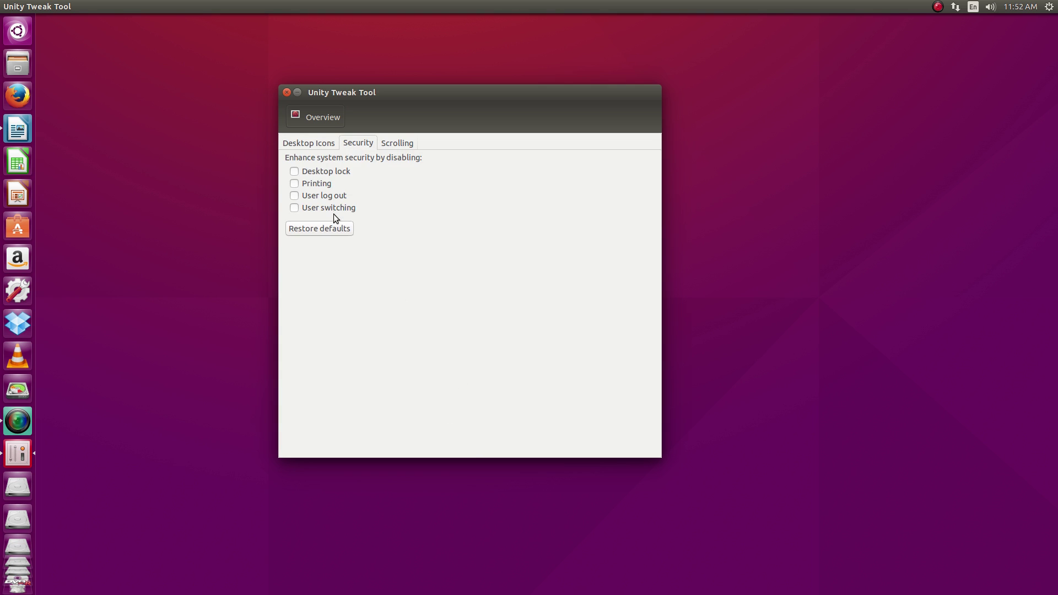
{"action": "left_click", "coordinate": [401, 144]}
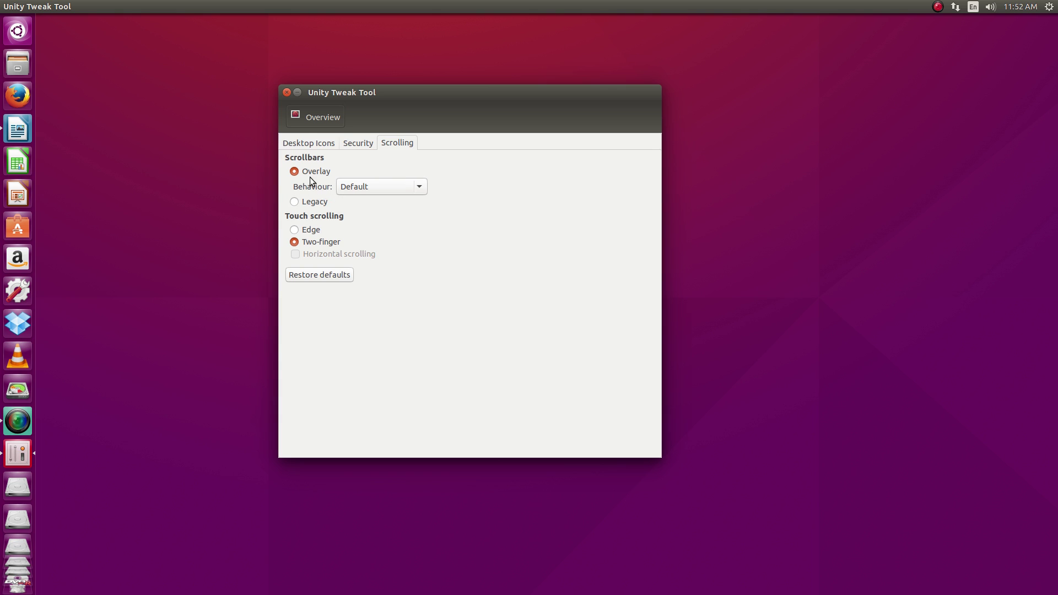
Step: Leave the overlay scrollbar behaviour set to Default
{"action": "left_click", "coordinate": [413, 186]}
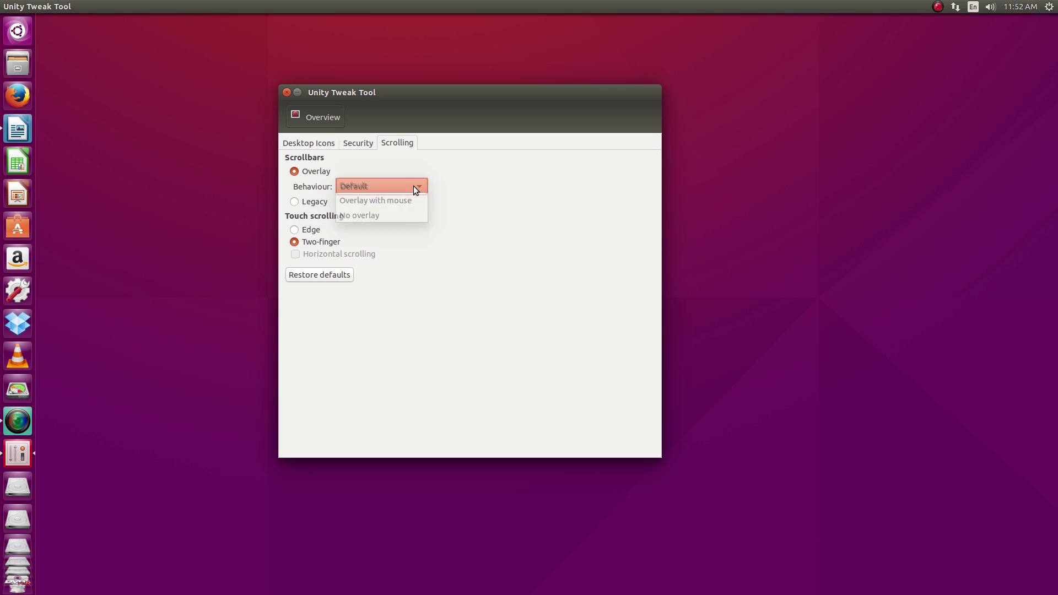
{"action": "left_click", "coordinate": [414, 187]}
{"action": "left_click", "coordinate": [418, 187]}
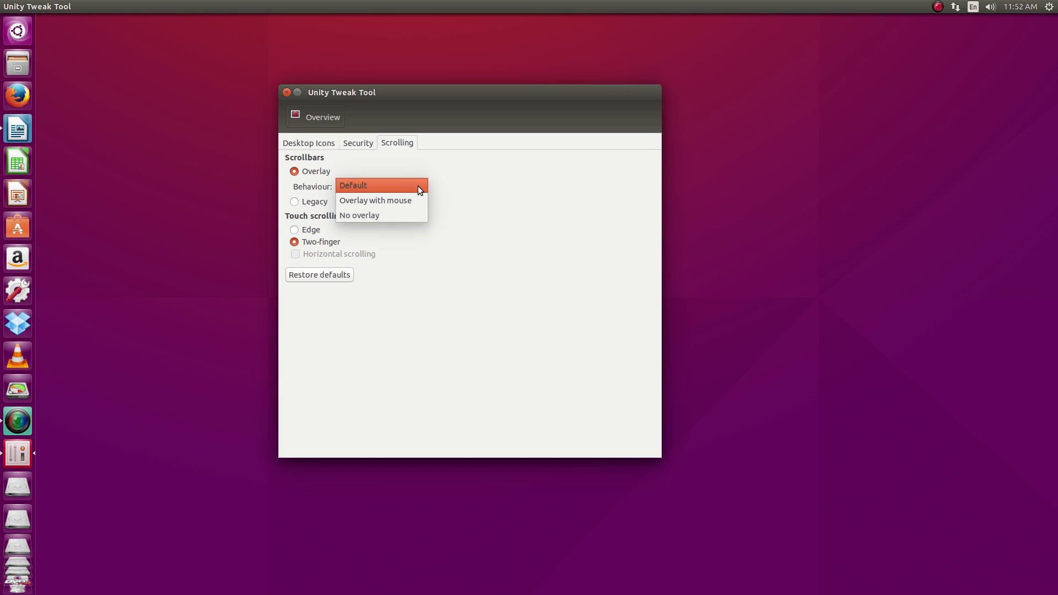
{"action": "left_click", "coordinate": [418, 188]}
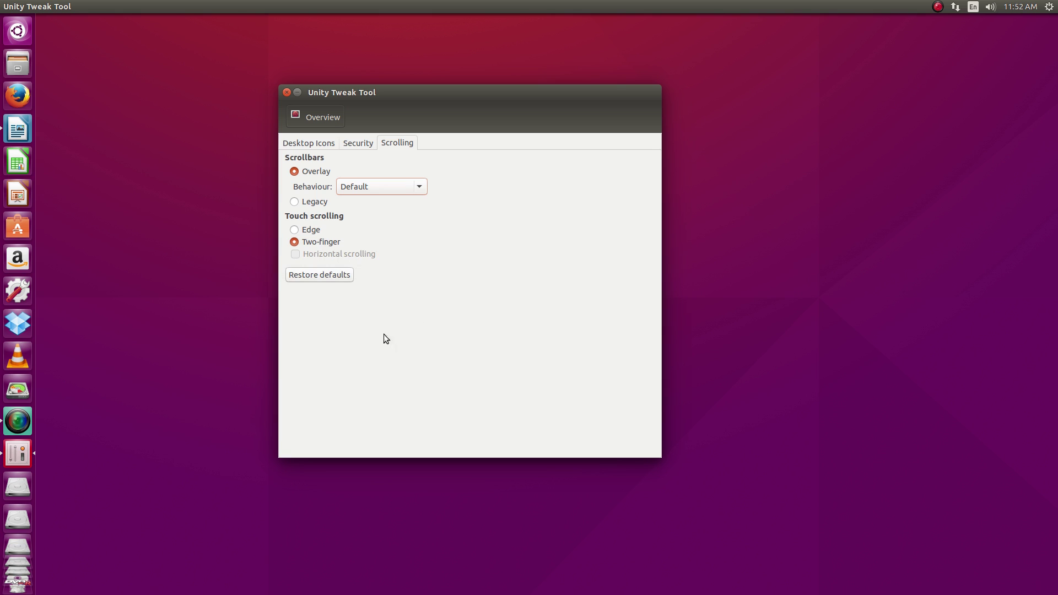
{"action": "left_click", "coordinate": [306, 122]}
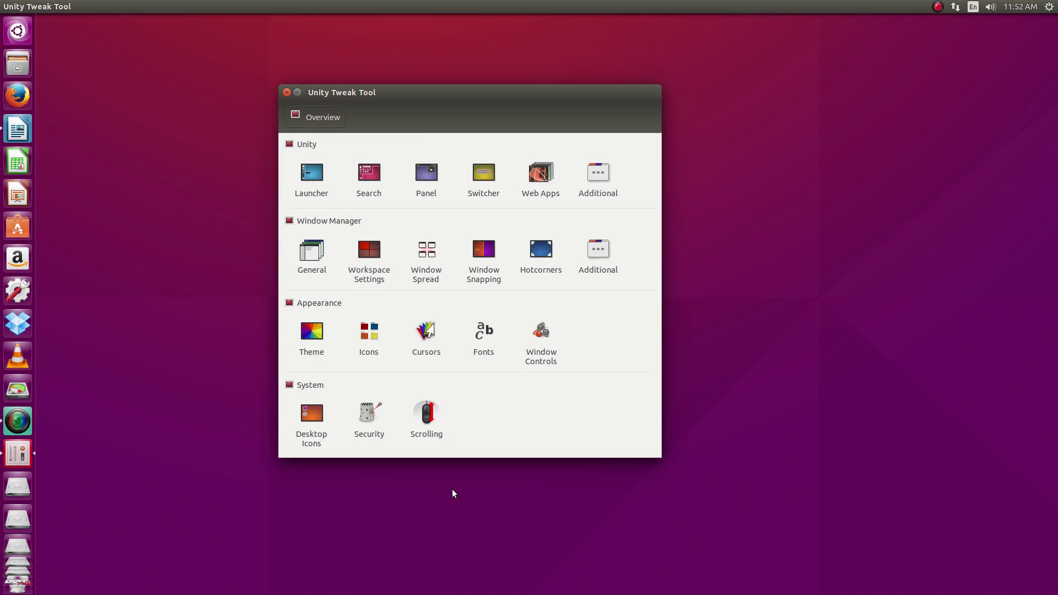